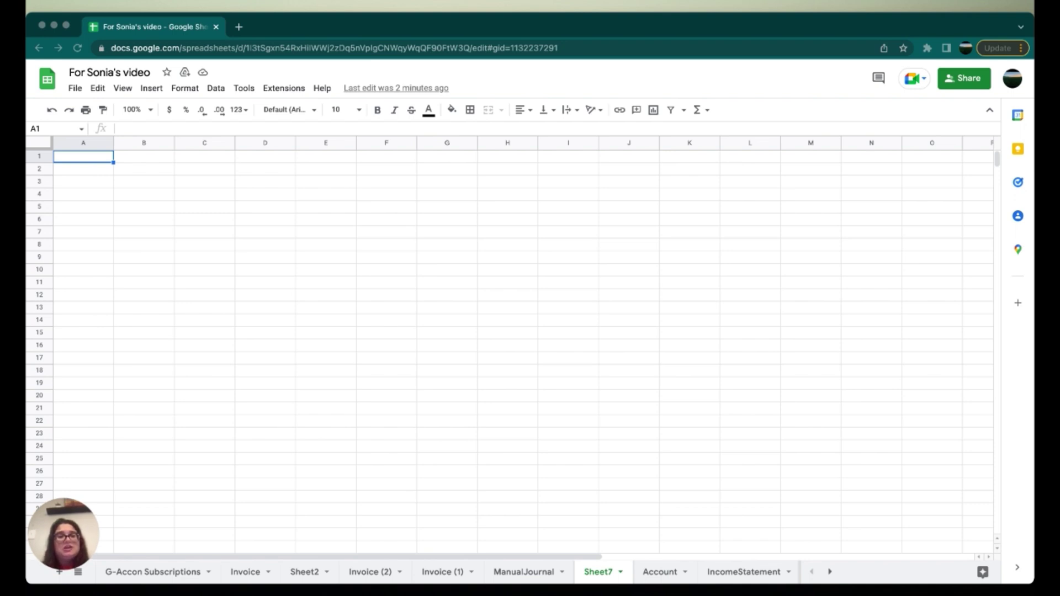
Launch G-Accon for XERO's Design Accounting Reports template dialog via Extensions > Reports Designer.
{"action": "left_click", "coordinate": [306, 194]}
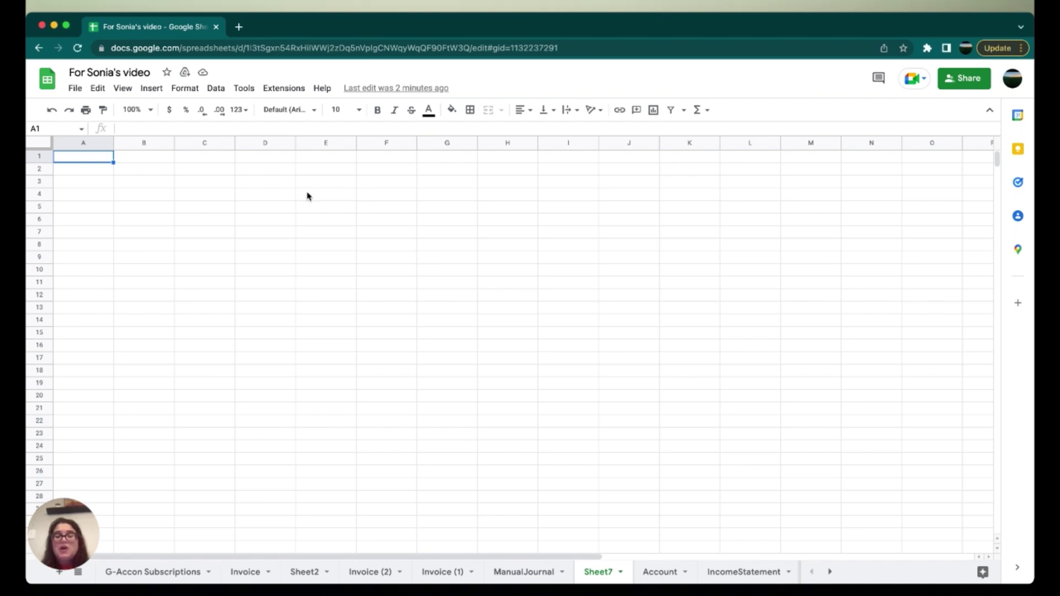
{"action": "left_click", "coordinate": [283, 88]}
{"action": "mouse_move", "coordinate": [317, 226]}
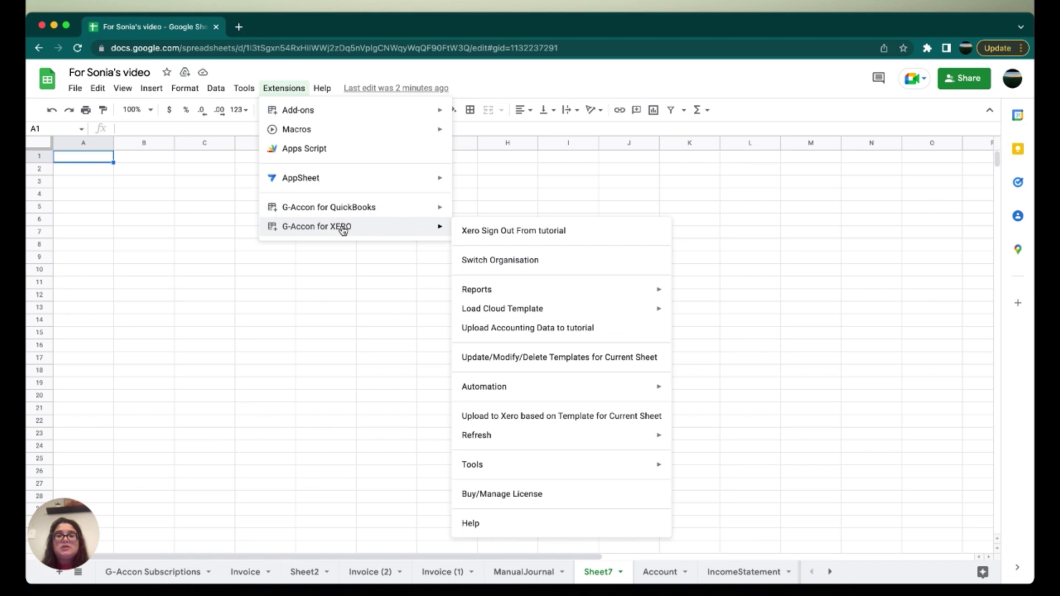
{"action": "mouse_move", "coordinate": [477, 289]}
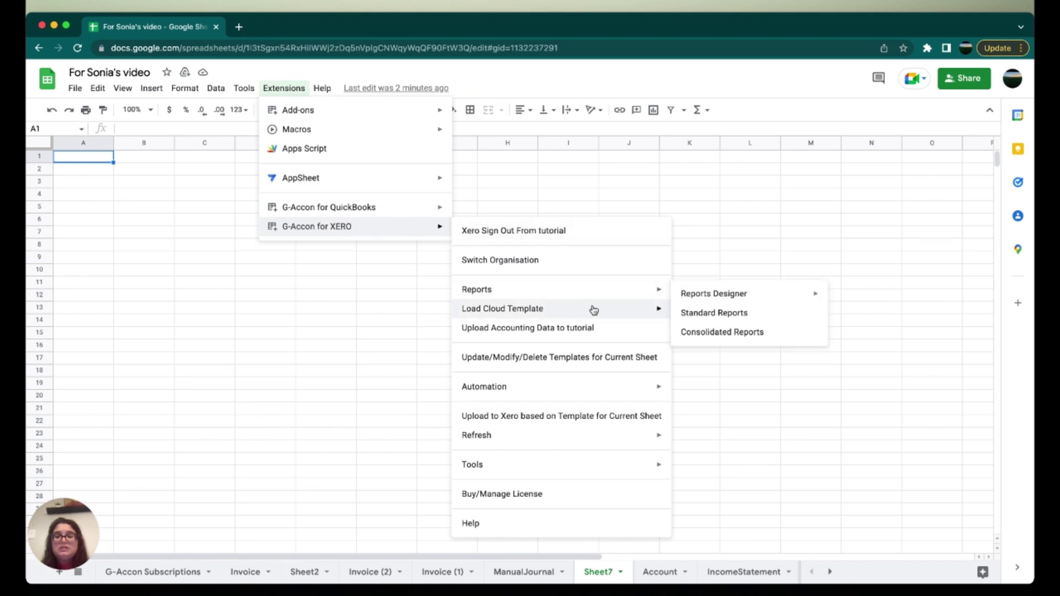
{"action": "mouse_move", "coordinate": [713, 294]}
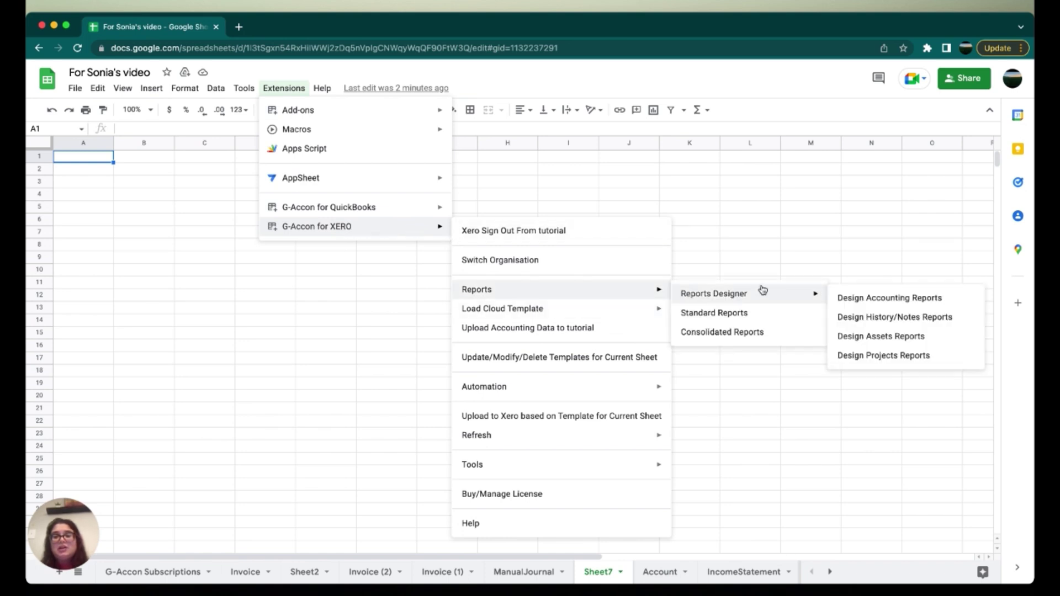
{"action": "left_click", "coordinate": [843, 298]}
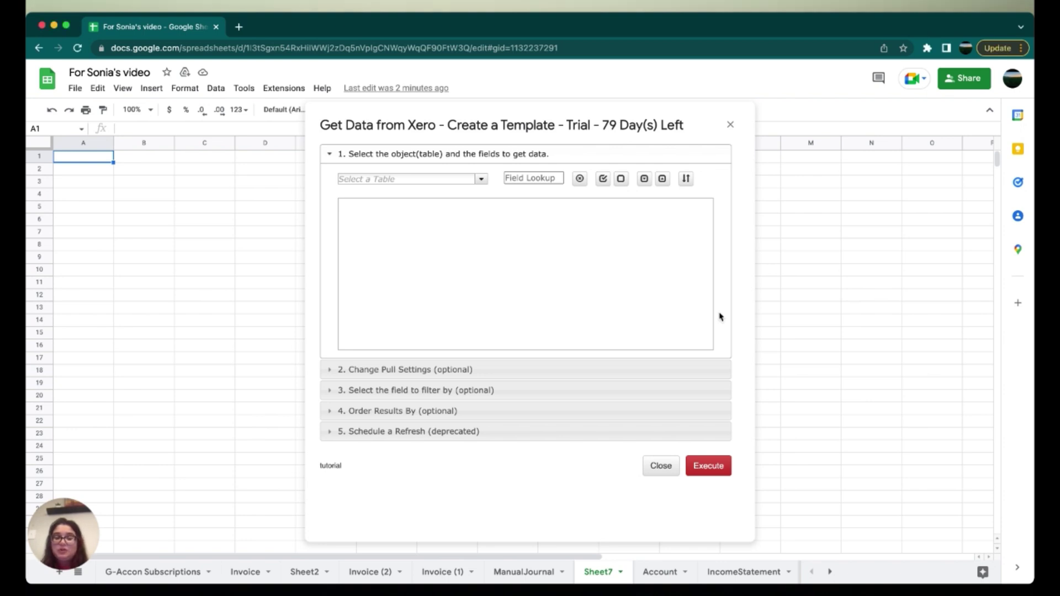
Choose Accounts as the source table in the Select a Table dropdown.
{"action": "left_click", "coordinate": [483, 179]}
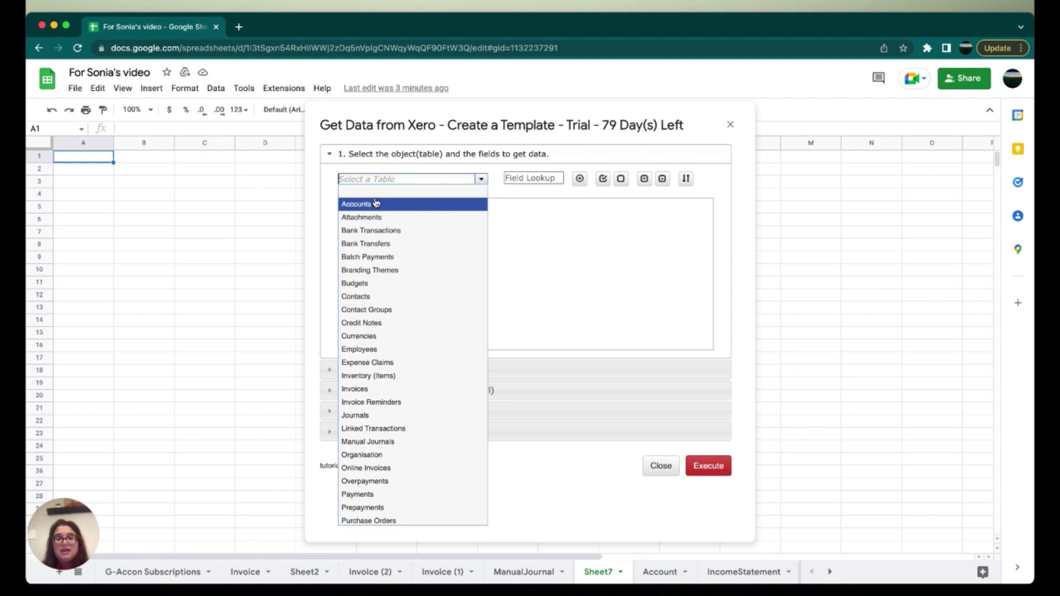
{"action": "left_click", "coordinate": [356, 204]}
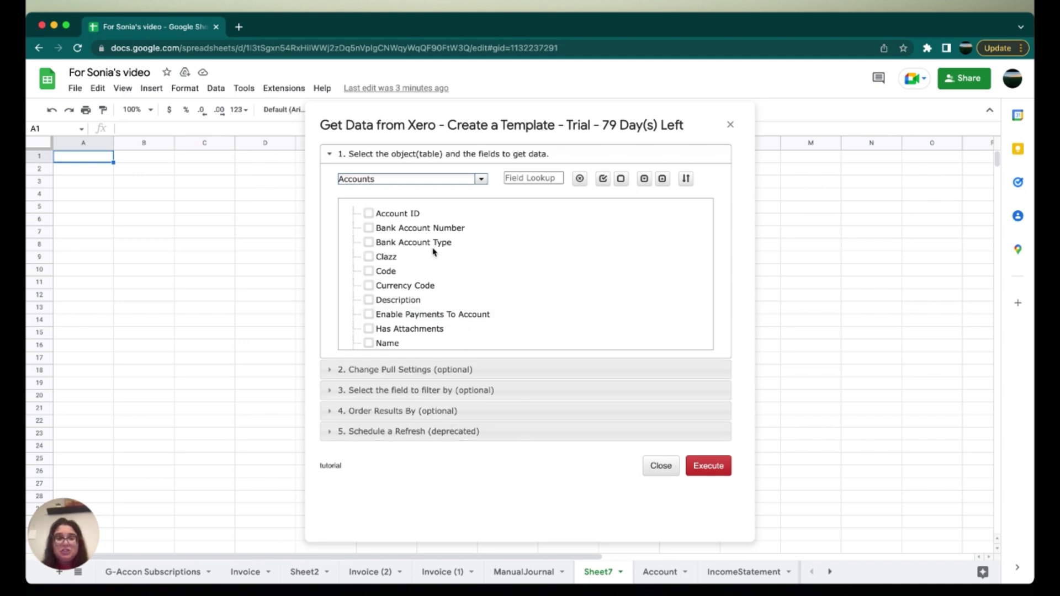
Tick Account ID, Code, Currency Code, Description, Has Attachments, Status, Tax Type and Type fields.
{"action": "left_click", "coordinate": [369, 213]}
{"action": "left_click", "coordinate": [368, 271]}
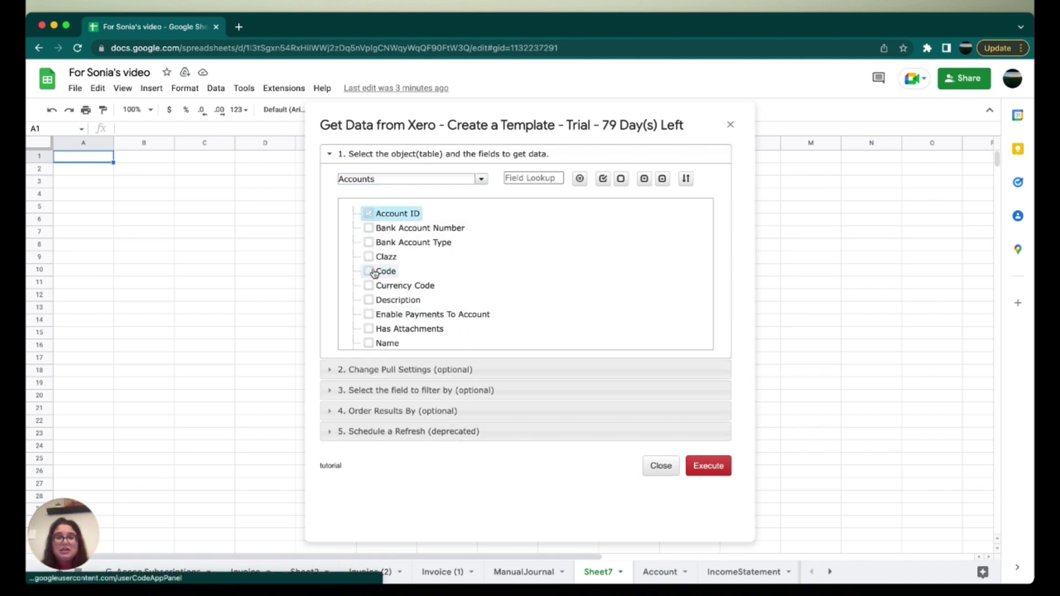
{"action": "left_click", "coordinate": [369, 285]}
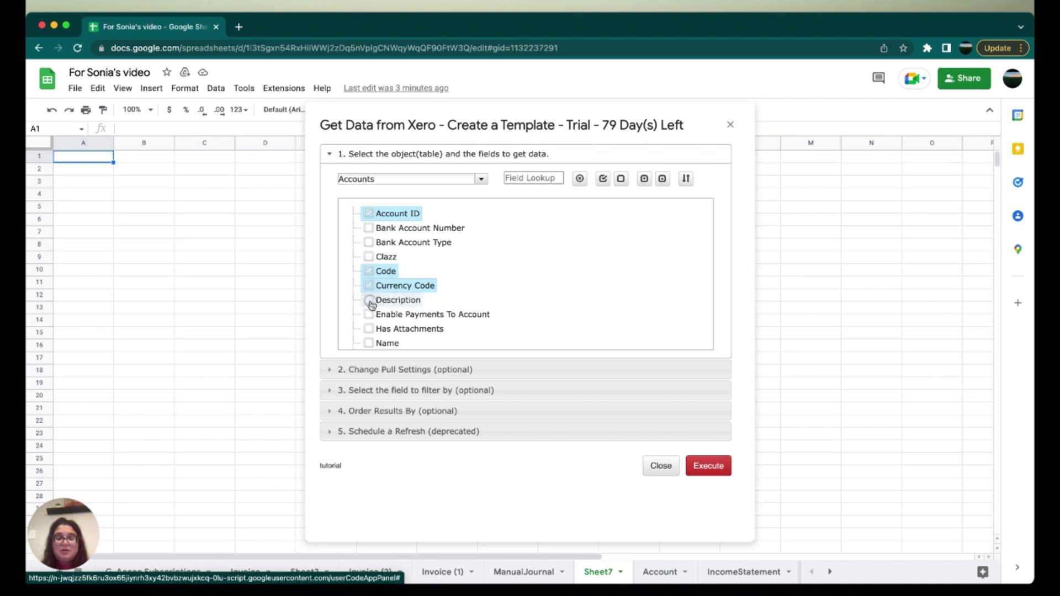
{"action": "left_click", "coordinate": [369, 329]}
{"action": "left_click", "coordinate": [369, 343]}
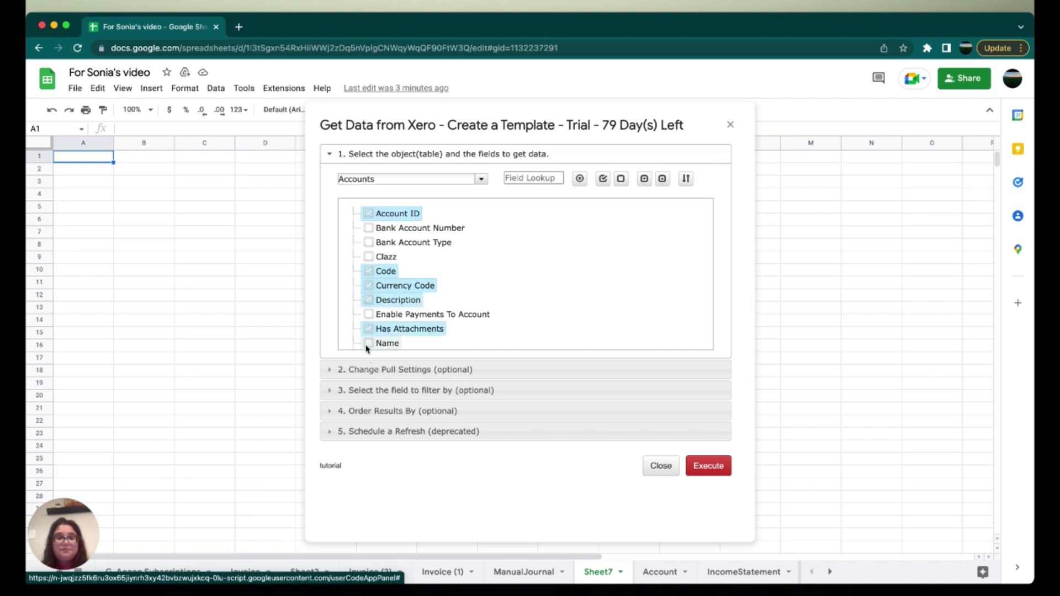
{"action": "scroll", "coordinate": [425, 298], "scroll_direction": "down", "scroll_amount": 3}
{"action": "left_click", "coordinate": [369, 277]}
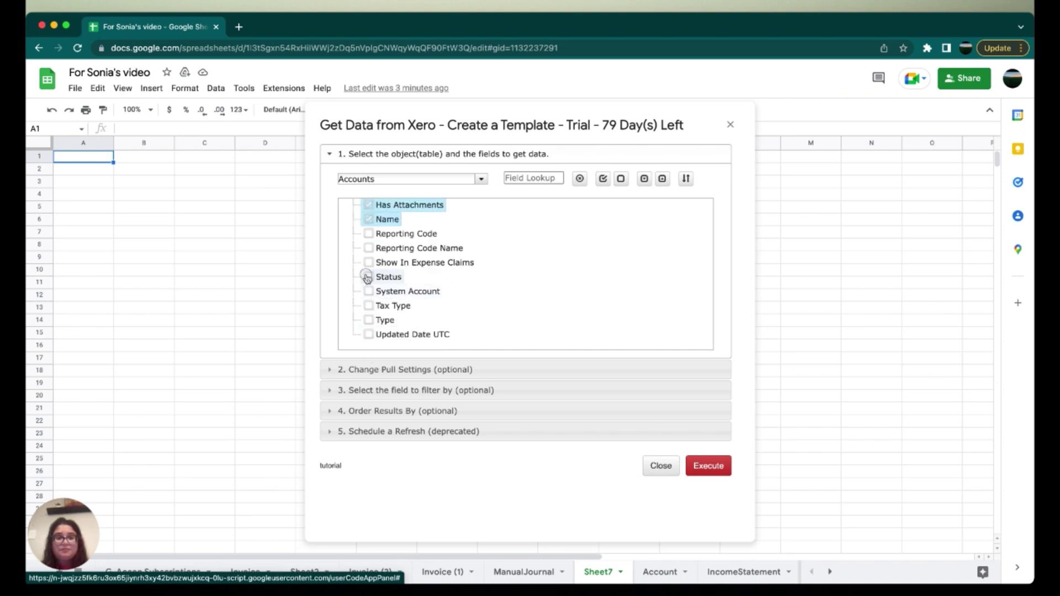
{"action": "left_click", "coordinate": [368, 305]}
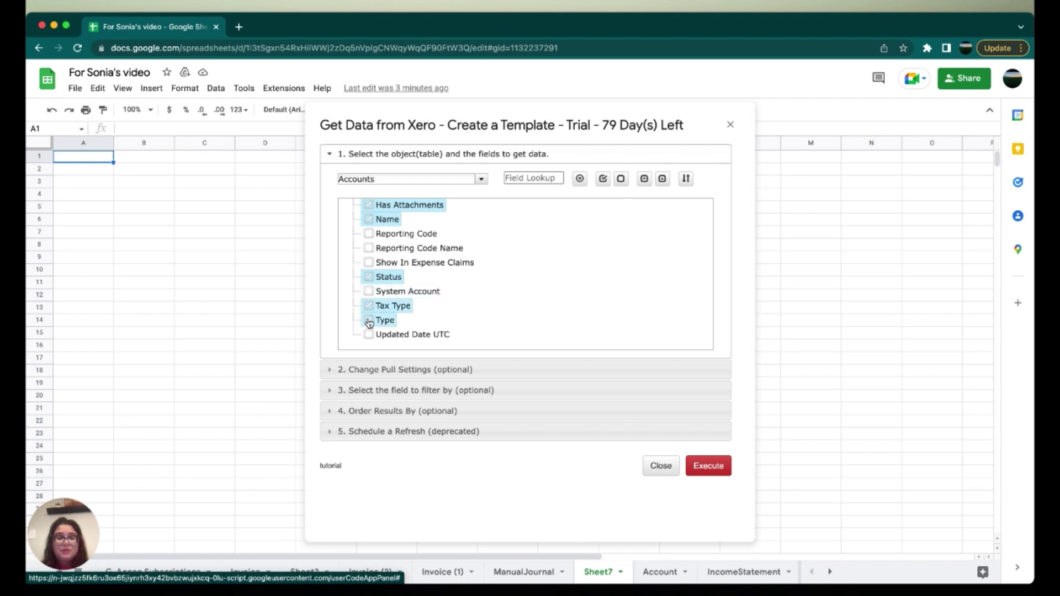
Uncheck Display Date Range in pull settings and review the filter, ordering and refresh sections.
{"action": "left_click", "coordinate": [403, 369]}
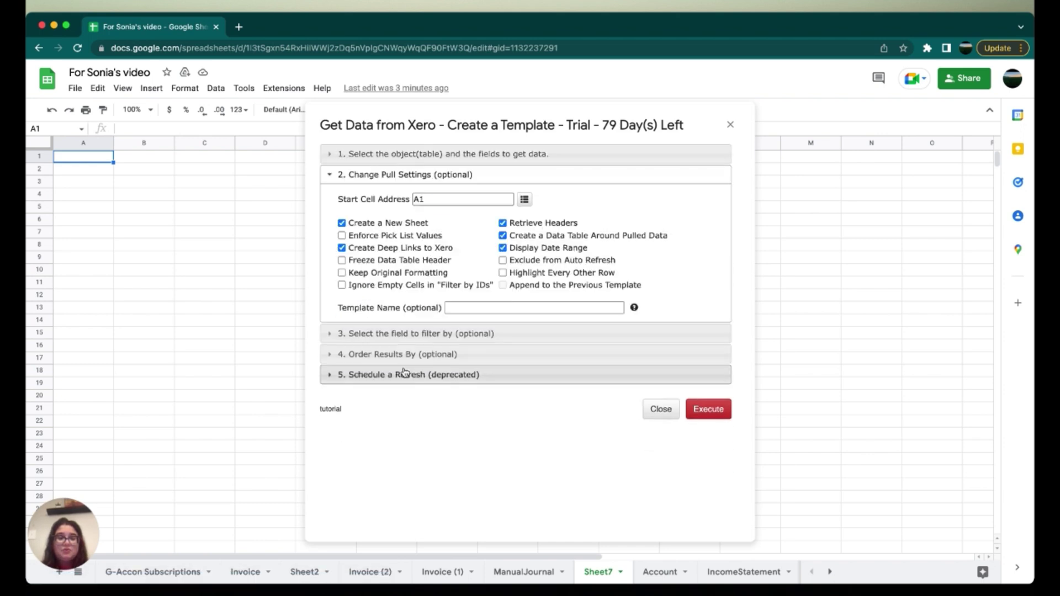
{"action": "left_click", "coordinate": [502, 247]}
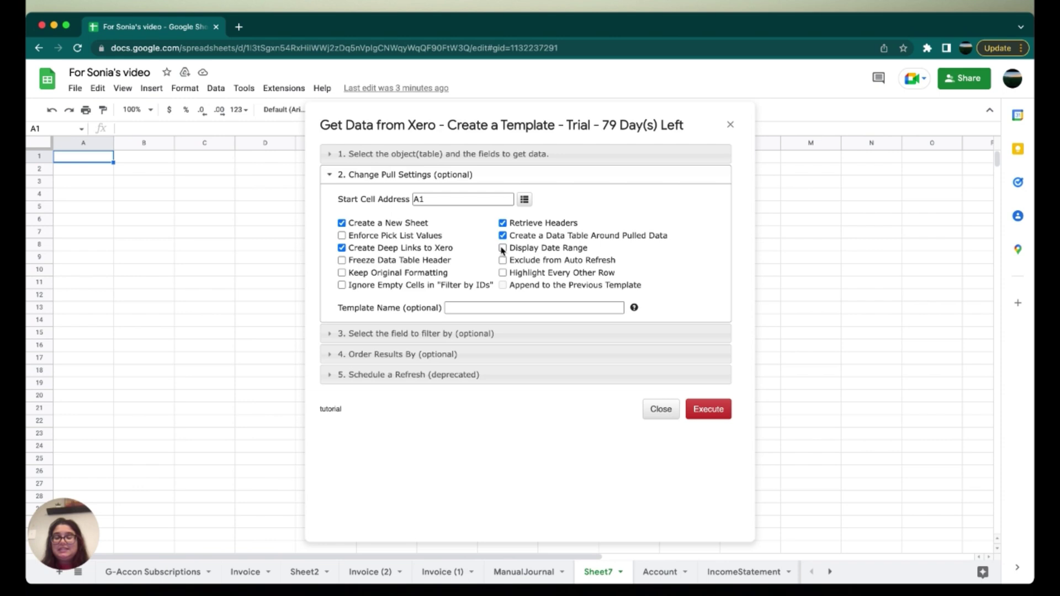
{"action": "left_click", "coordinate": [444, 332]}
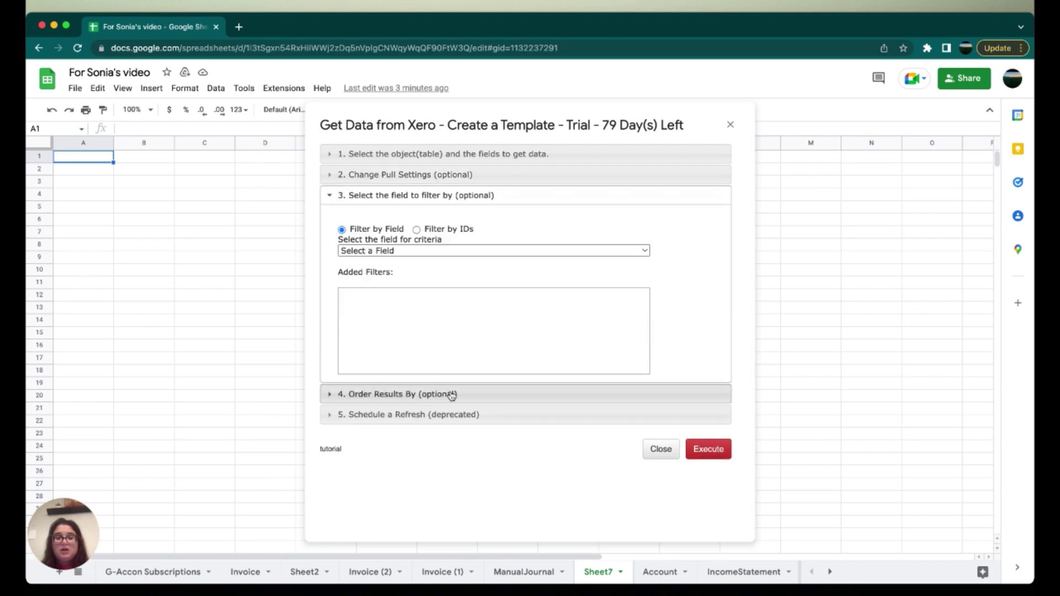
{"action": "left_click", "coordinate": [449, 393]}
{"action": "left_click", "coordinate": [458, 311]}
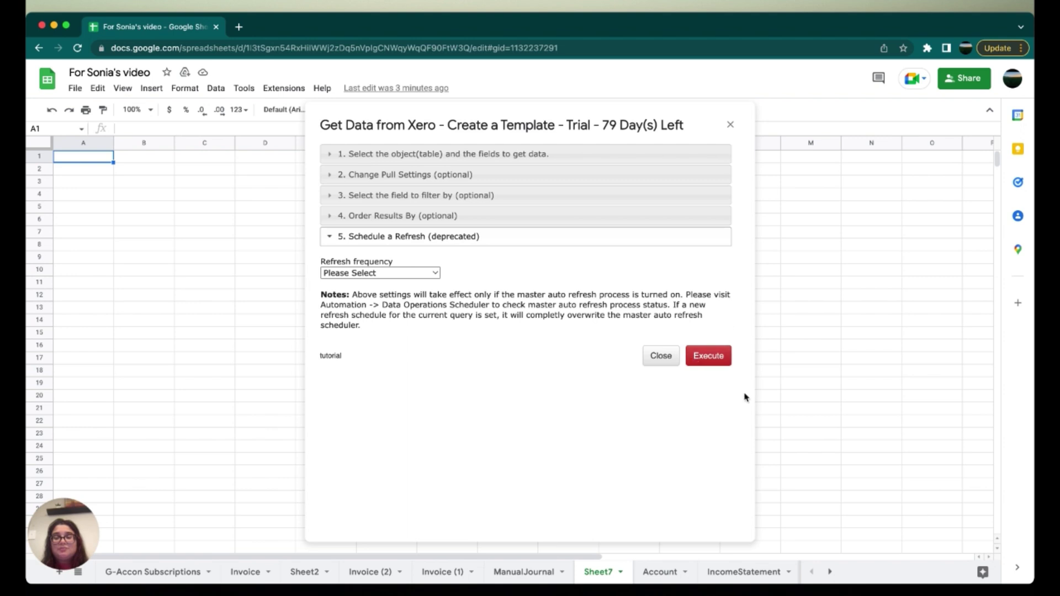
Execute the Accounts report to load the Xero data into a new Account (1) sheet.
{"action": "left_click", "coordinate": [718, 361]}
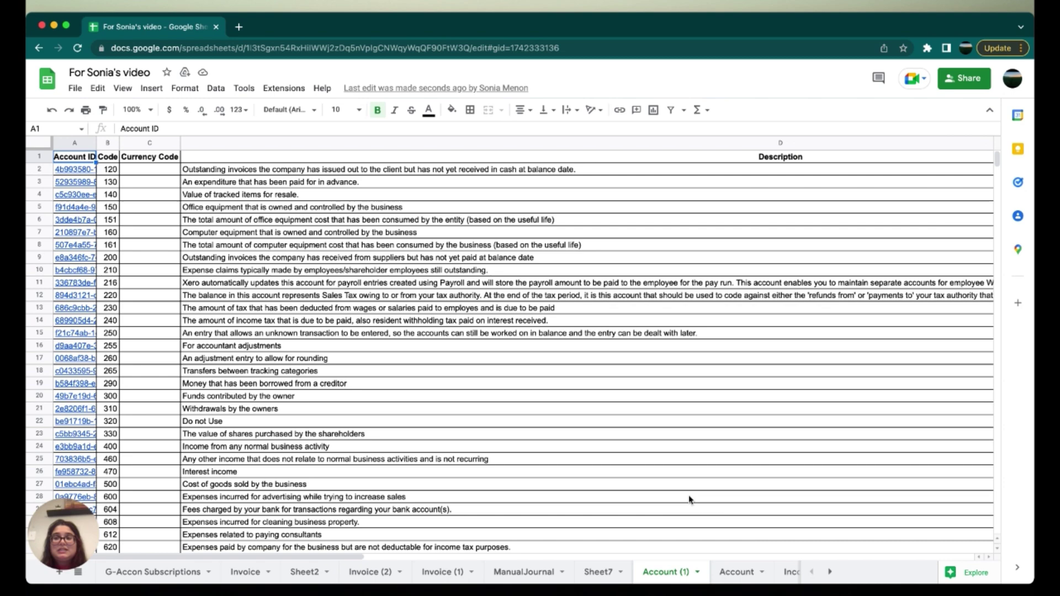
{"action": "scroll", "coordinate": [690, 499], "scroll_direction": "right", "scroll_amount": 5}
{"action": "scroll", "coordinate": [689, 499], "scroll_direction": "left", "scroll_amount": 5}
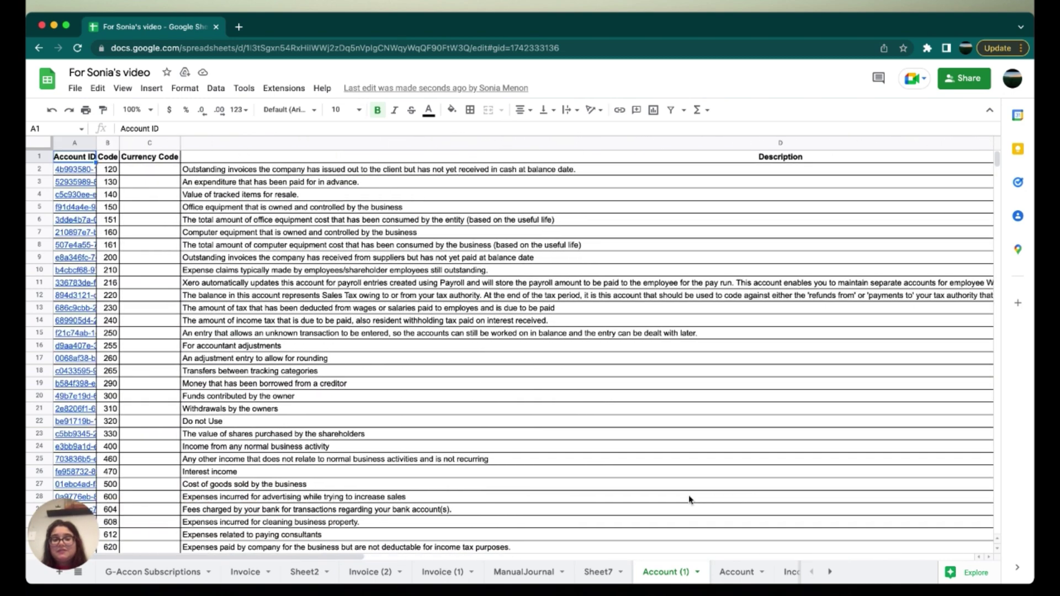